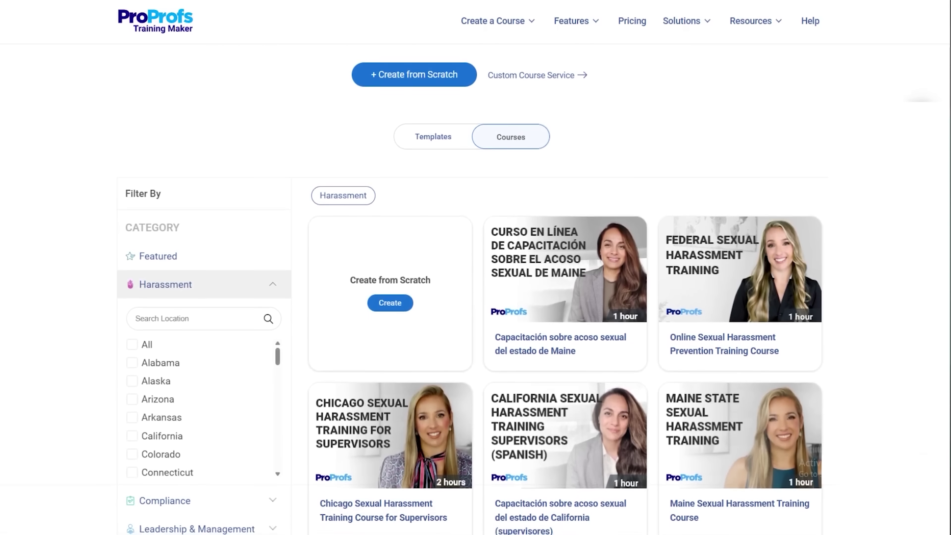
Scroll down through the Training Maker course catalogue.
scroll(524, 270, down, 3)
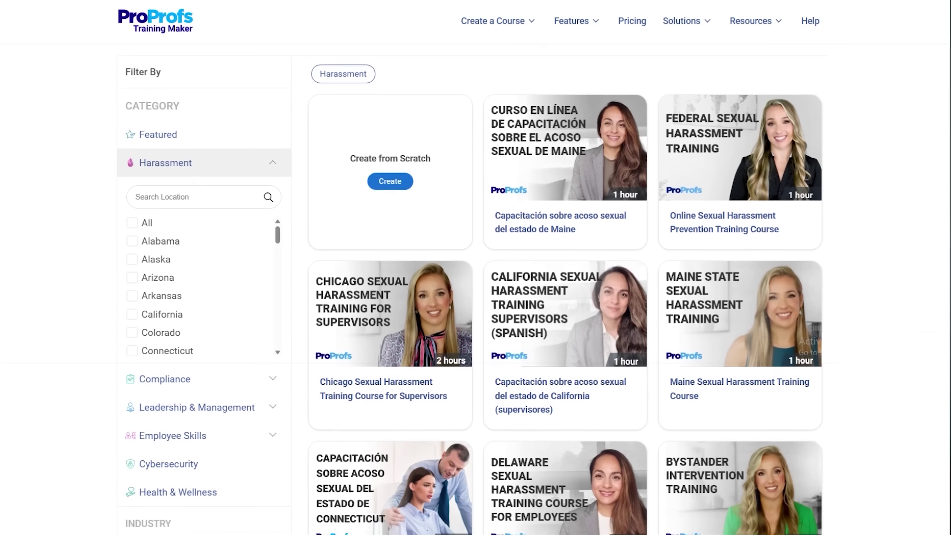
scroll(524, 269, down, 2)
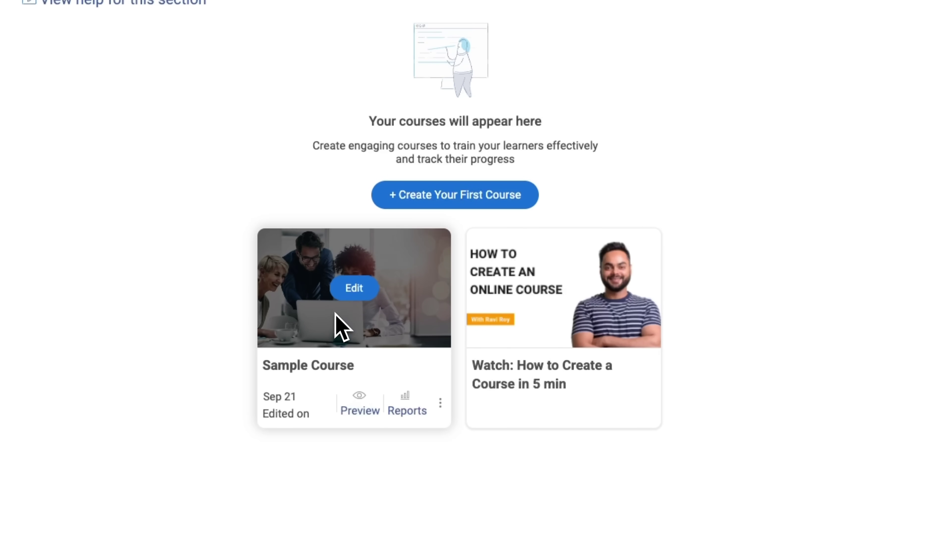
Start a first course and browse the Training Templates & Examples grid.
mouse_move(565, 288)
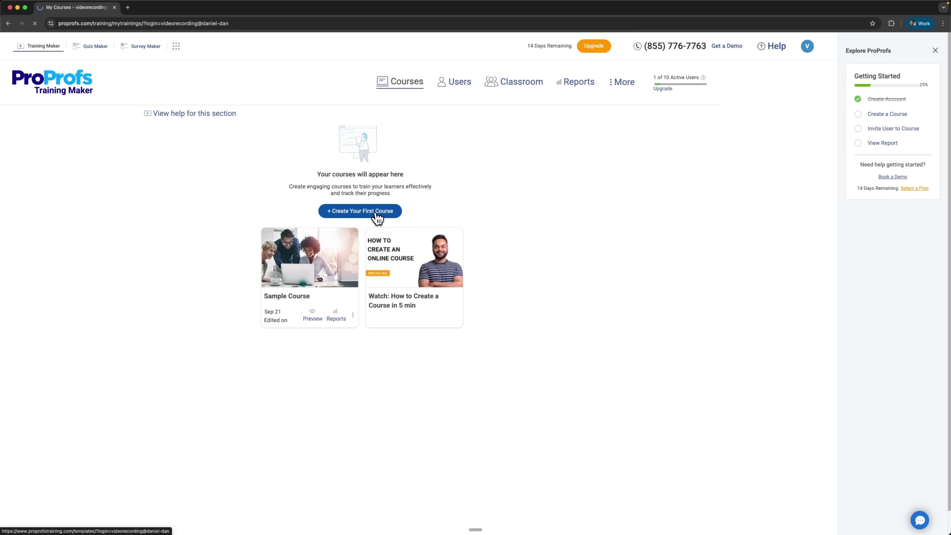
click(375, 214)
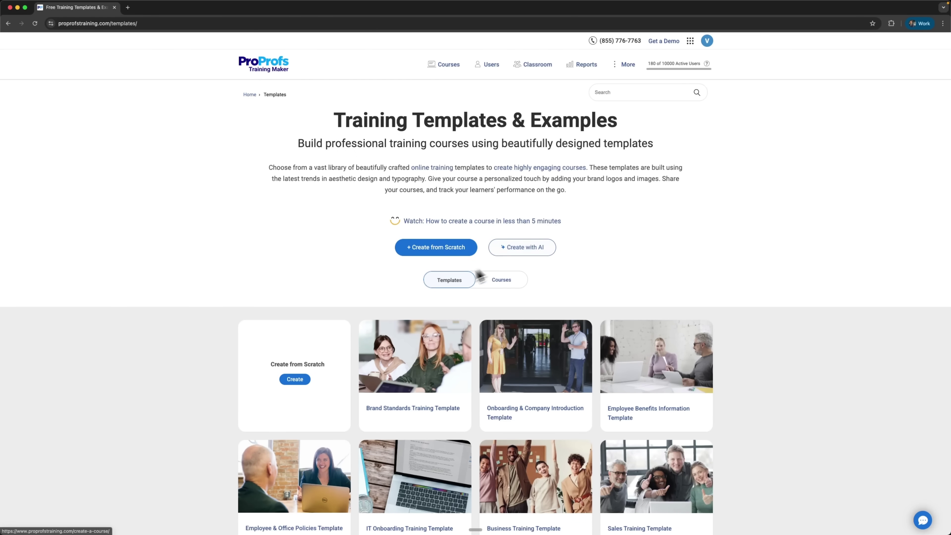
scroll(440, 322, down, 1)
scroll(443, 323, down, 10)
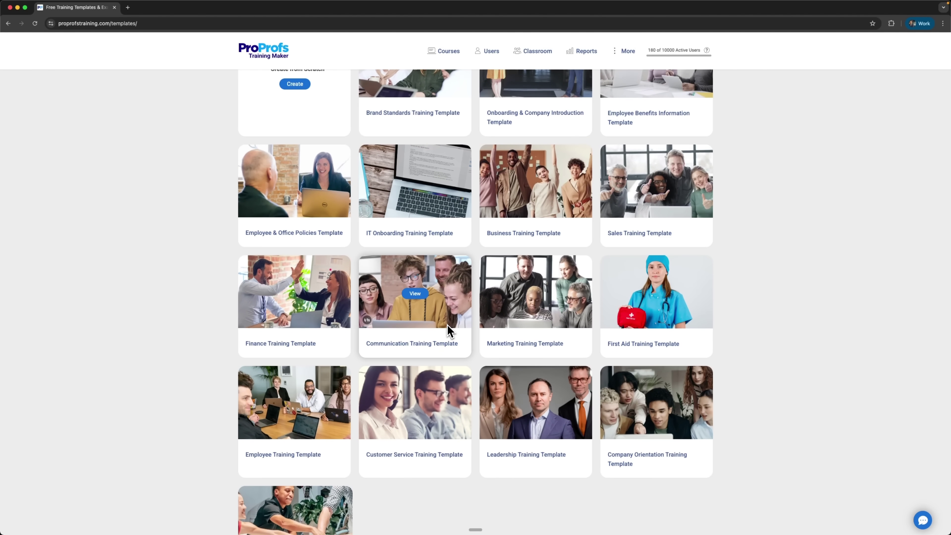
scroll(447, 326, up, 5)
Generate an AI course from the prompt 'WordPress Fundamentals for Business Teams'.
click(500, 104)
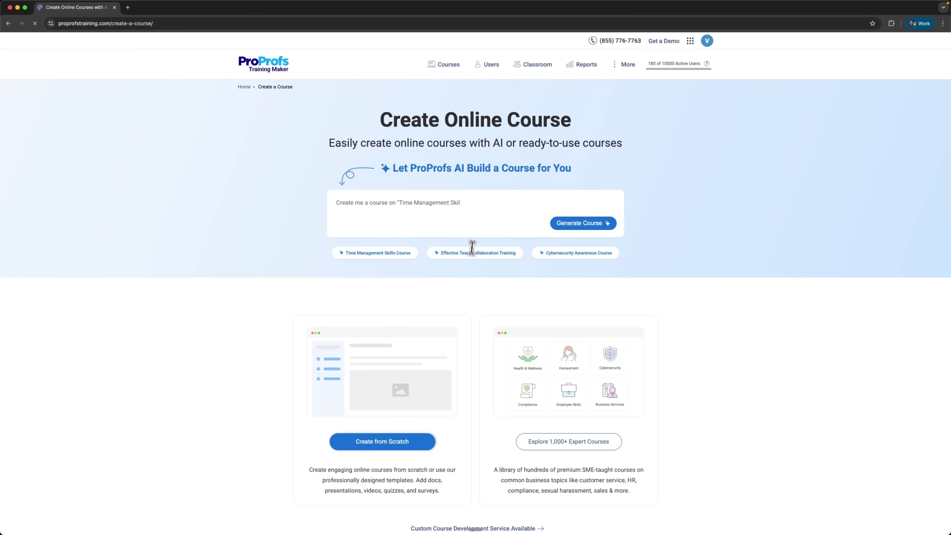
text(WordPress Fundamentals for Business Teams)
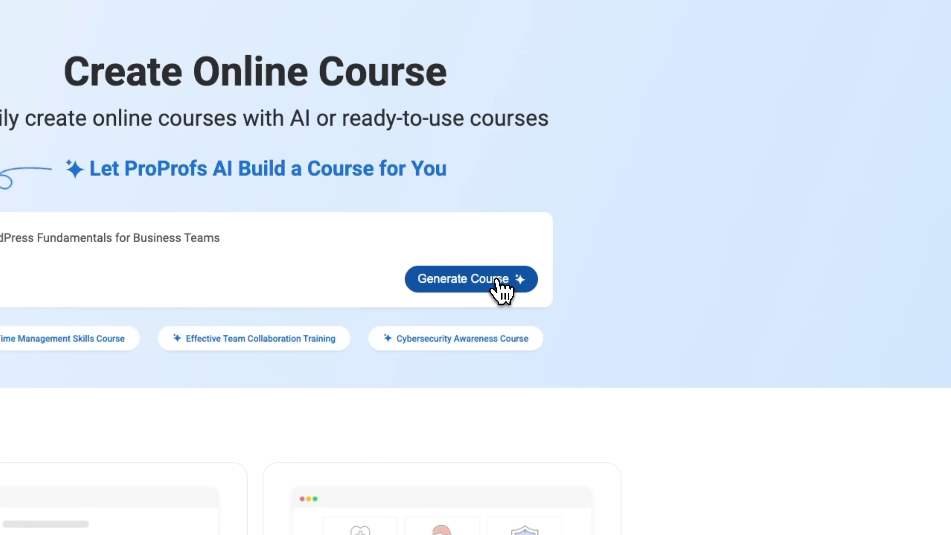
click(499, 280)
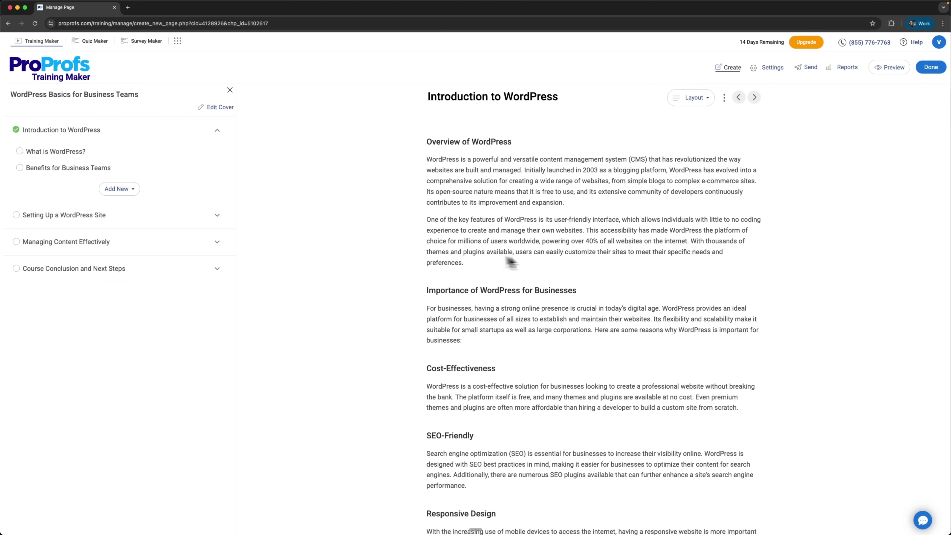
Read the What is WordPress?, Benefits for Business Teams and Choosing Themes and Plugins lessons.
click(56, 154)
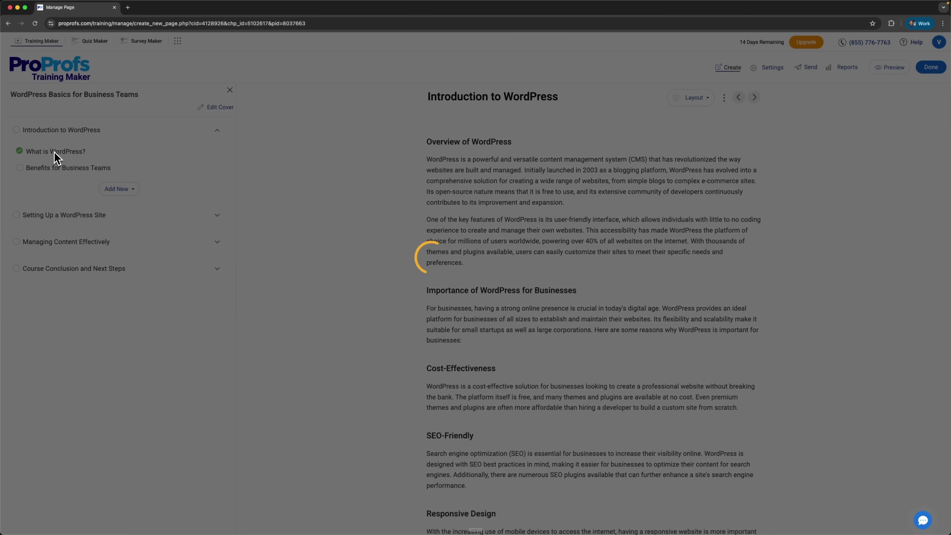
scroll(483, 225, down, 10)
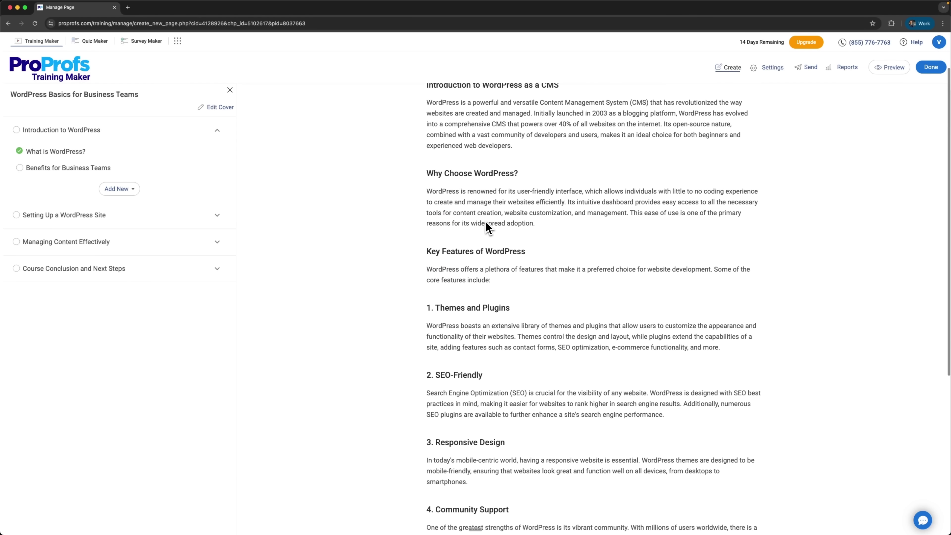
click(99, 171)
scroll(545, 251, down, 3)
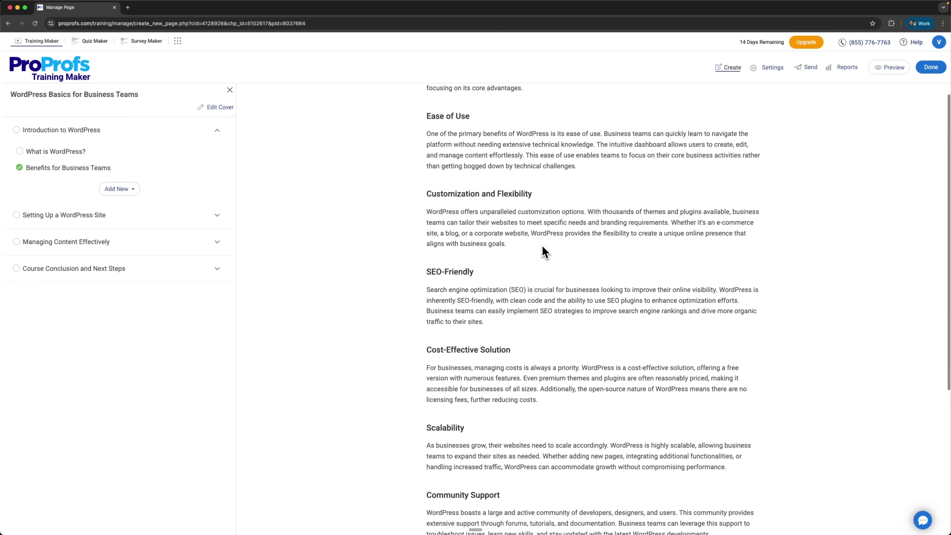
scroll(545, 252, down, 6)
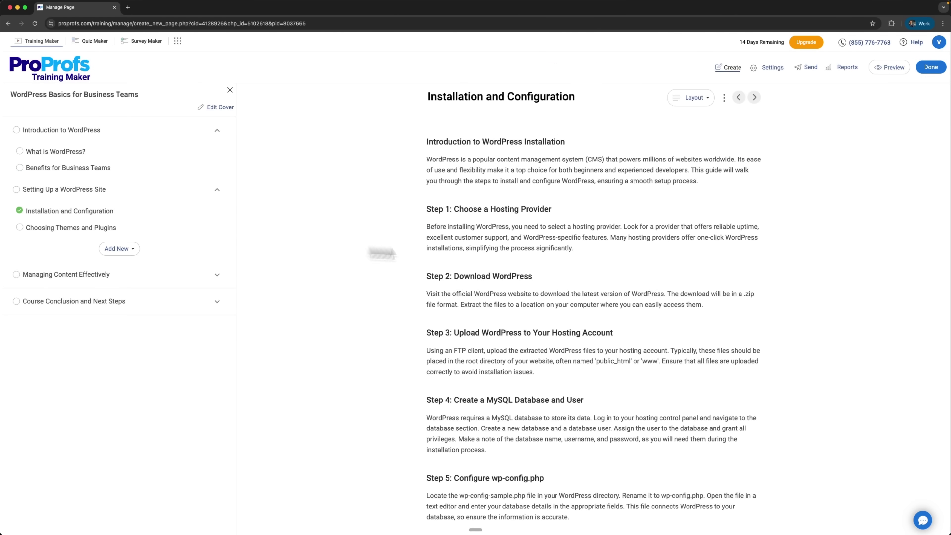
scroll(460, 258, down, 9)
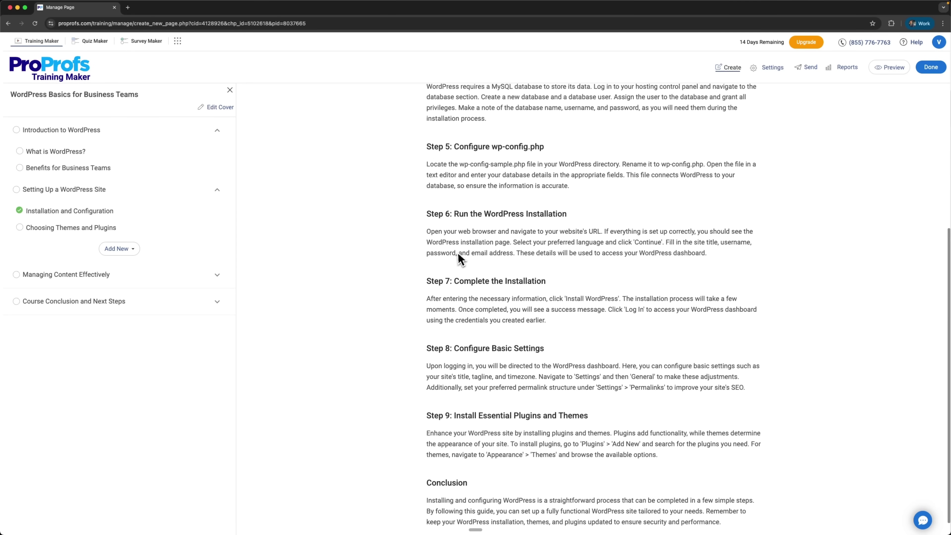
click(85, 230)
scroll(505, 287, down, 2)
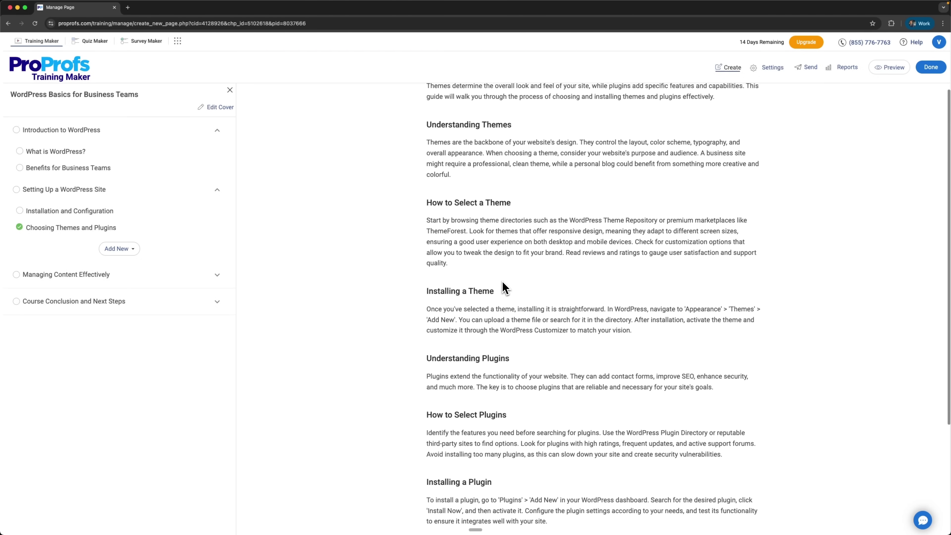
scroll(505, 288, down, 4)
Read the Managing Content Effectively chapter, Creating and Editing Posts, and Using Categories and Tags.
click(92, 277)
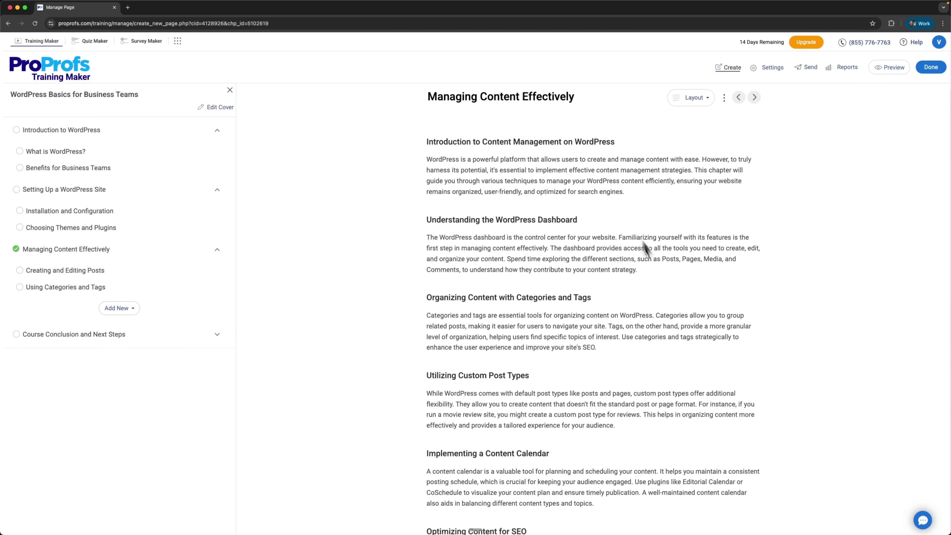
scroll(625, 319, down, 8)
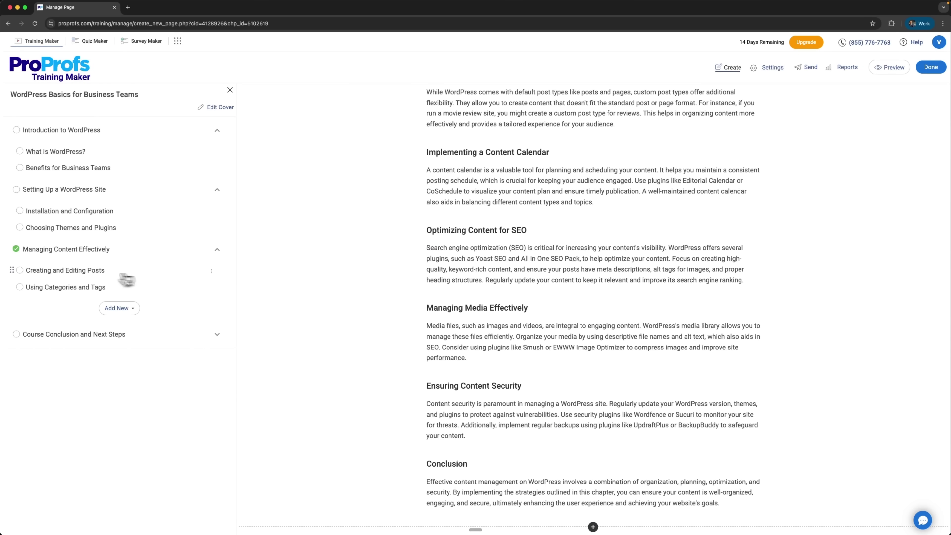
click(90, 276)
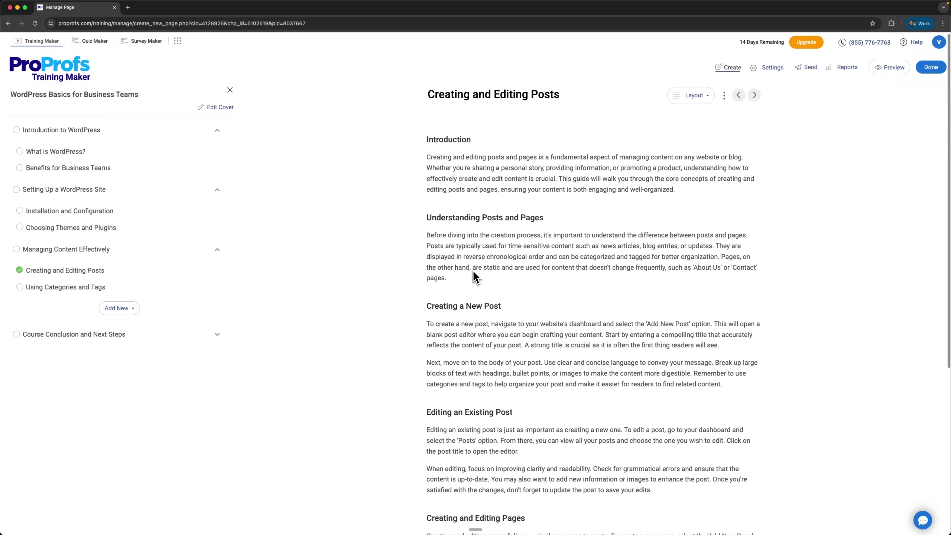
scroll(474, 277, down, 7)
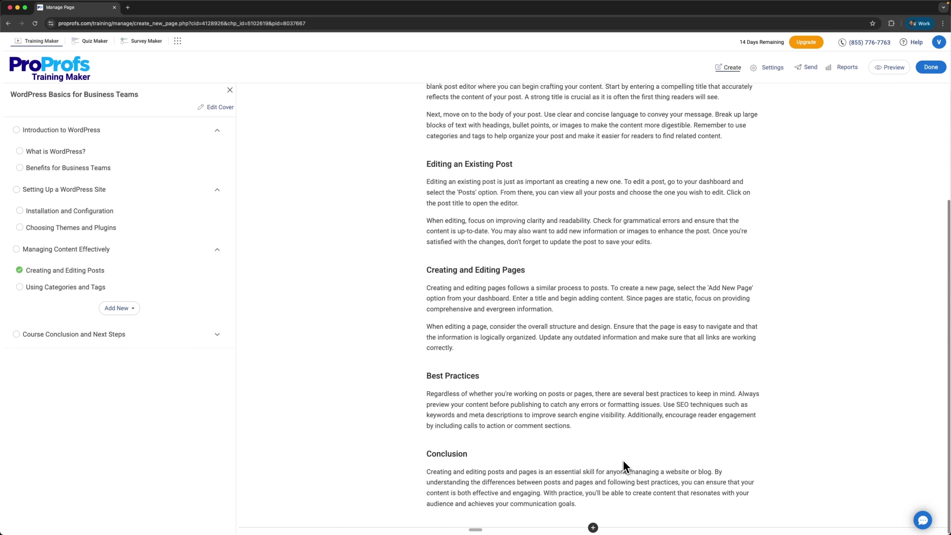
scroll(624, 465, up, 7)
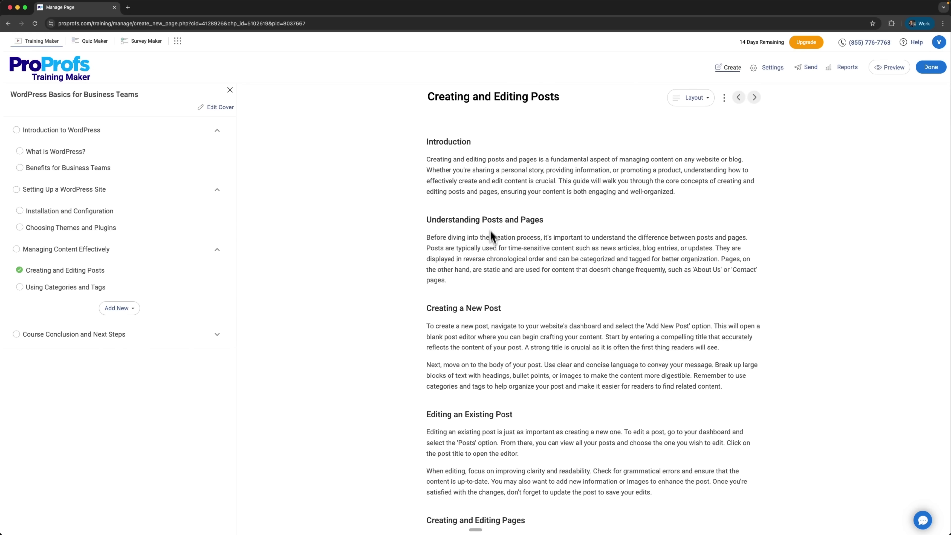
scroll(501, 281, down, 3)
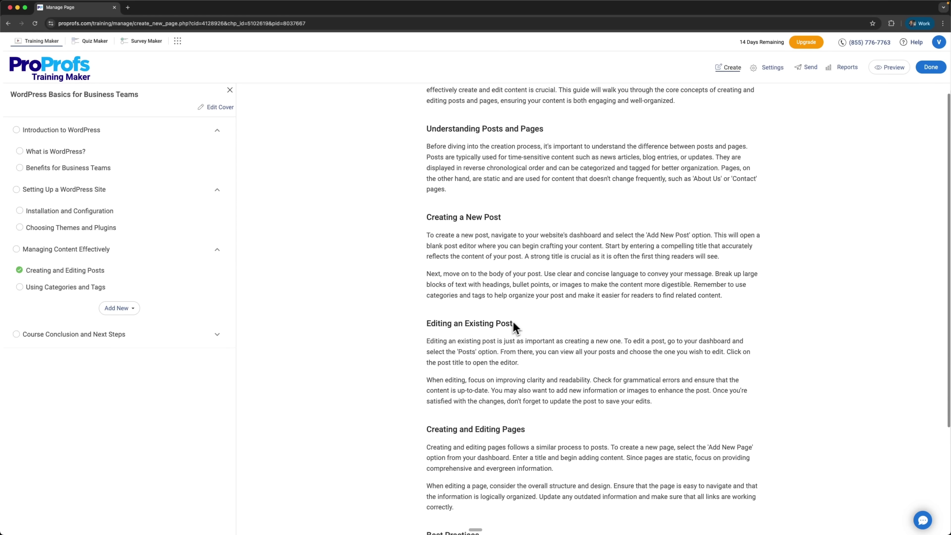
click(73, 288)
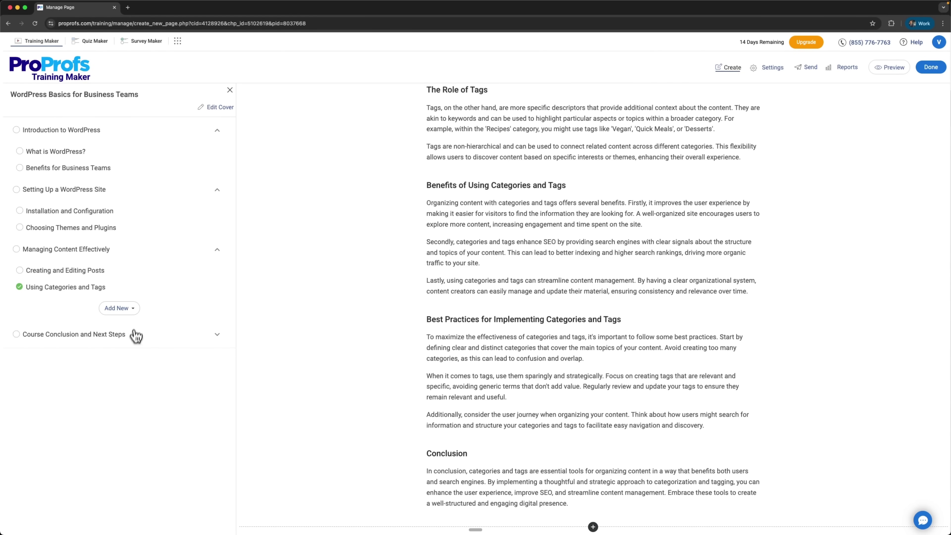
click(132, 309)
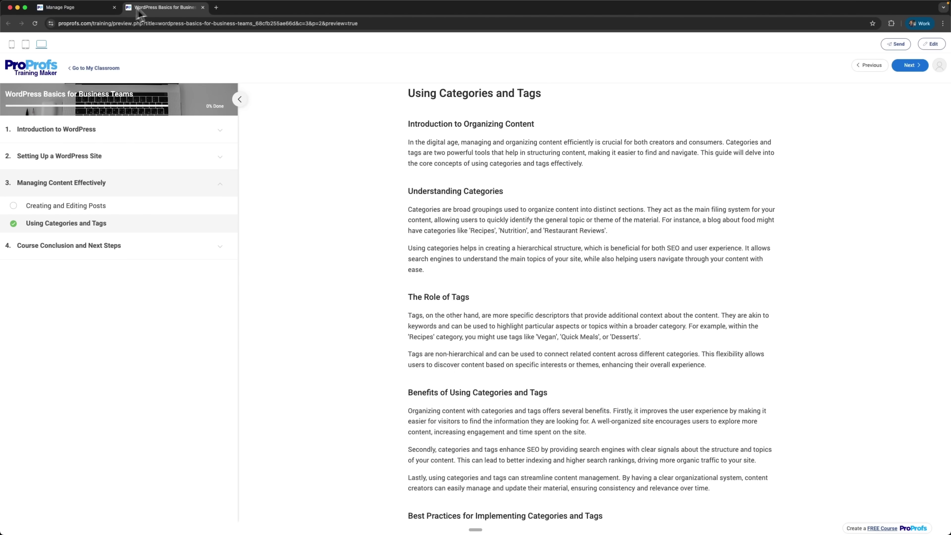
click(202, 7)
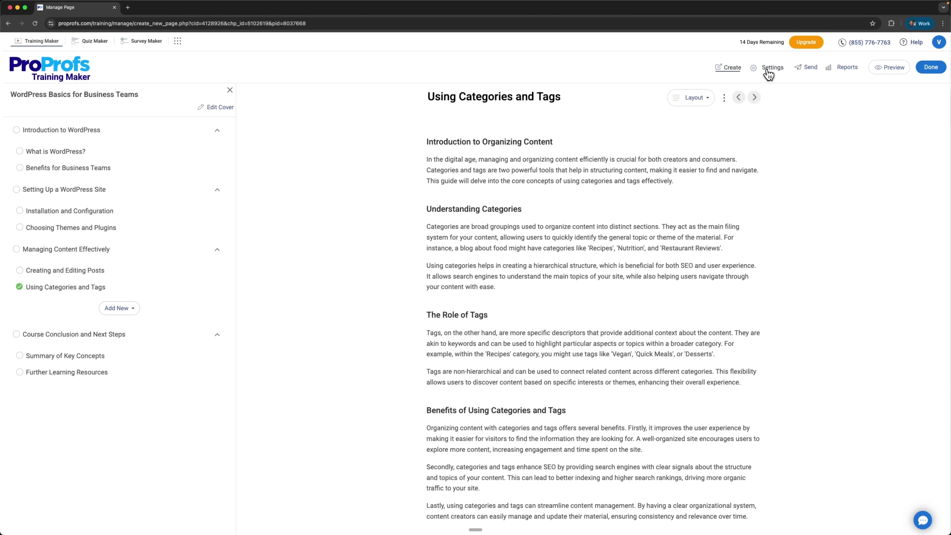
Review the course's Drip, Security, Notifications, Market & Sell, Theme and Integrations settings.
click(768, 73)
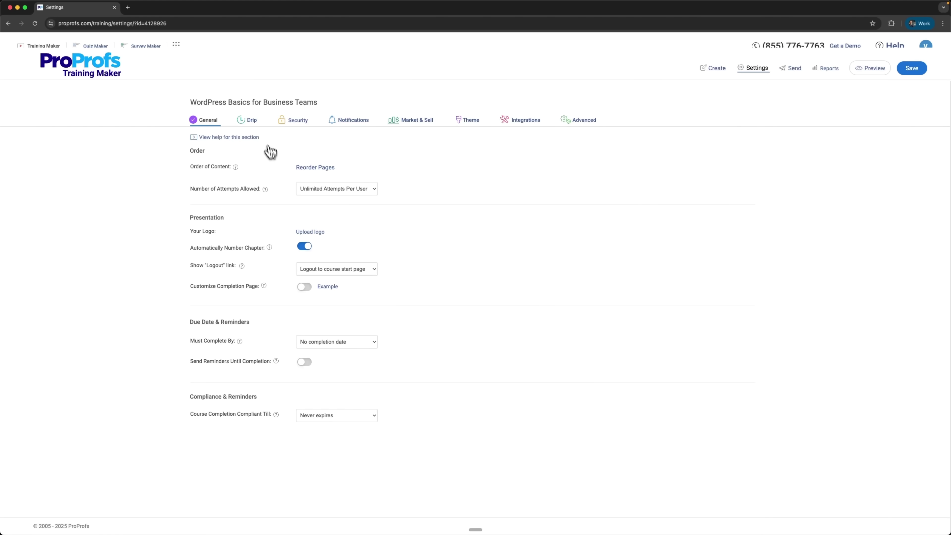
click(257, 128)
click(292, 127)
click(350, 127)
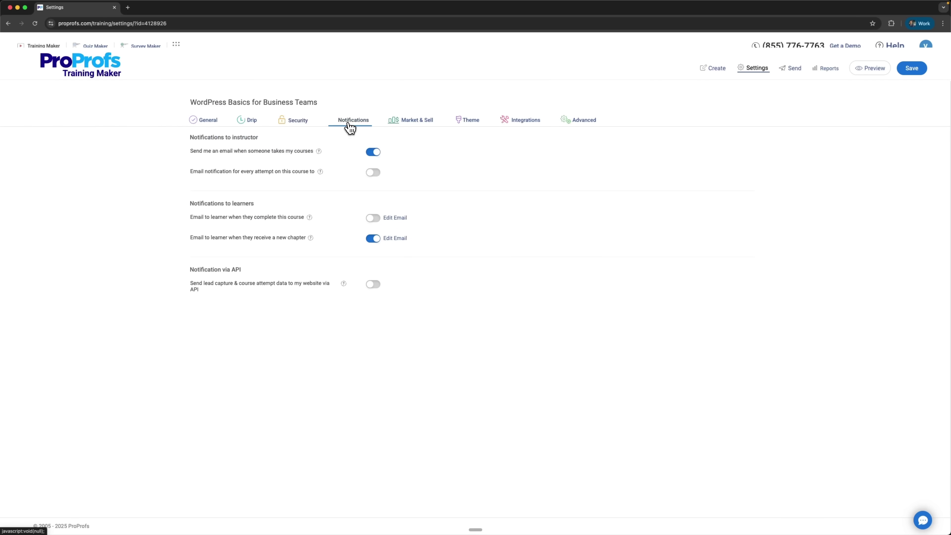
click(421, 126)
click(483, 127)
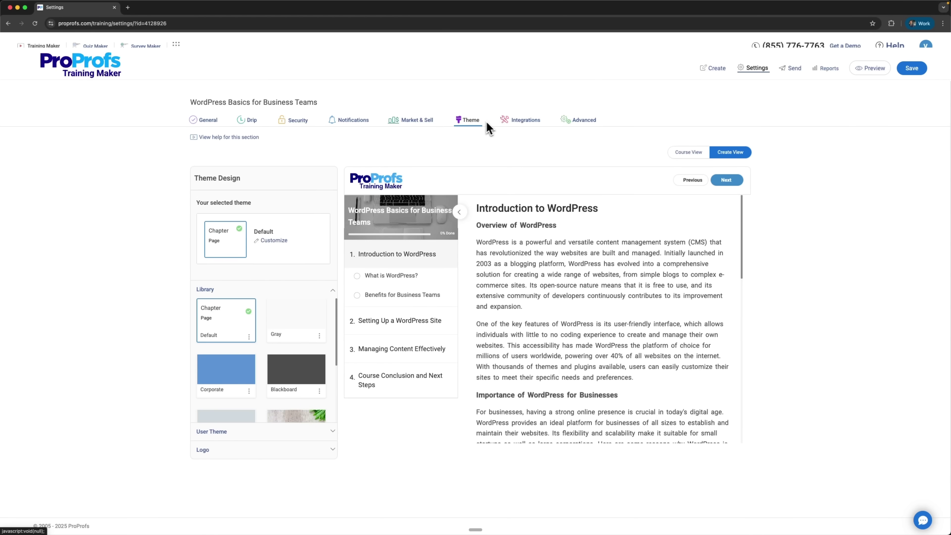
click(520, 126)
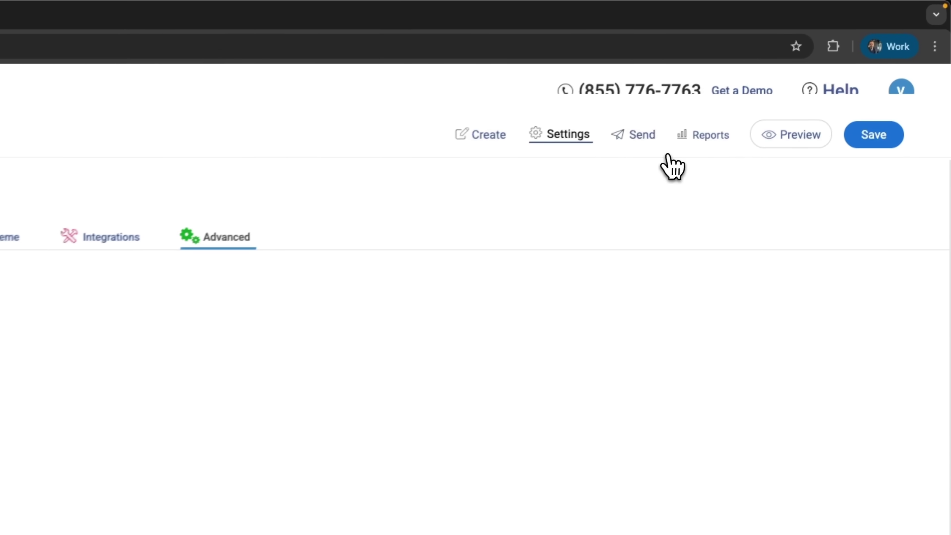
View the course's share links, social media options, embed code and QR code.
click(633, 138)
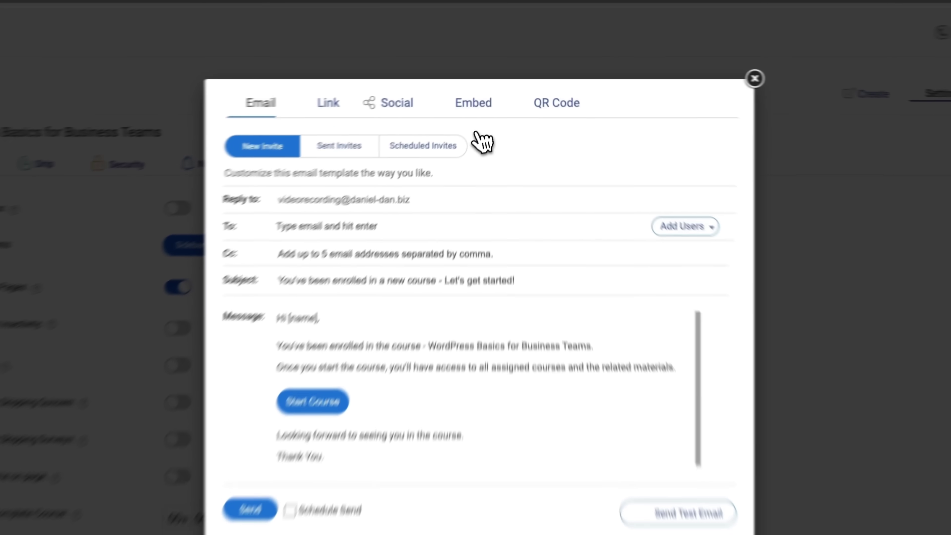
click(327, 103)
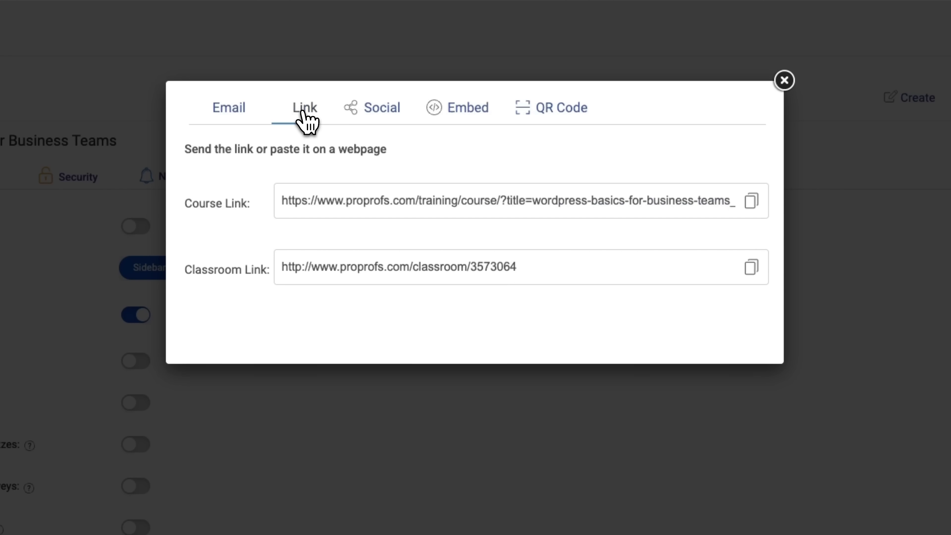
click(380, 119)
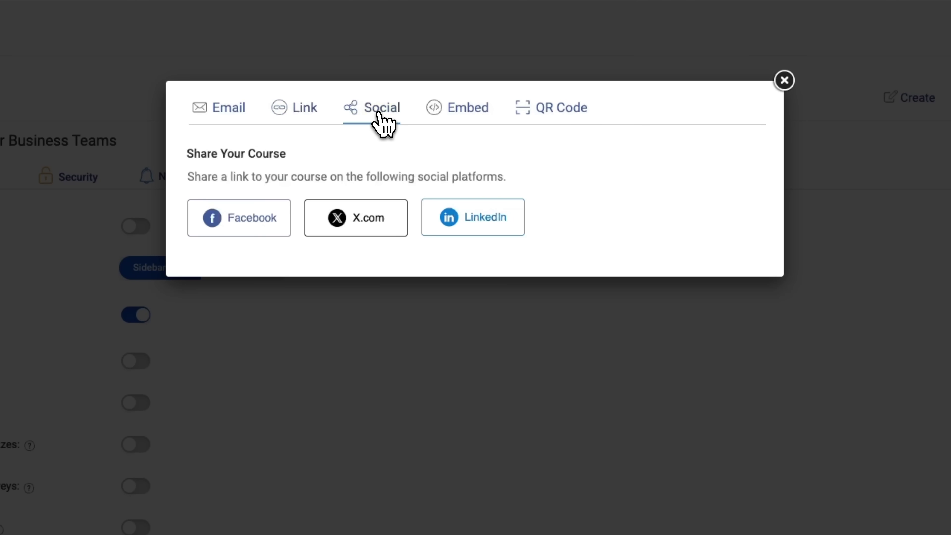
click(467, 112)
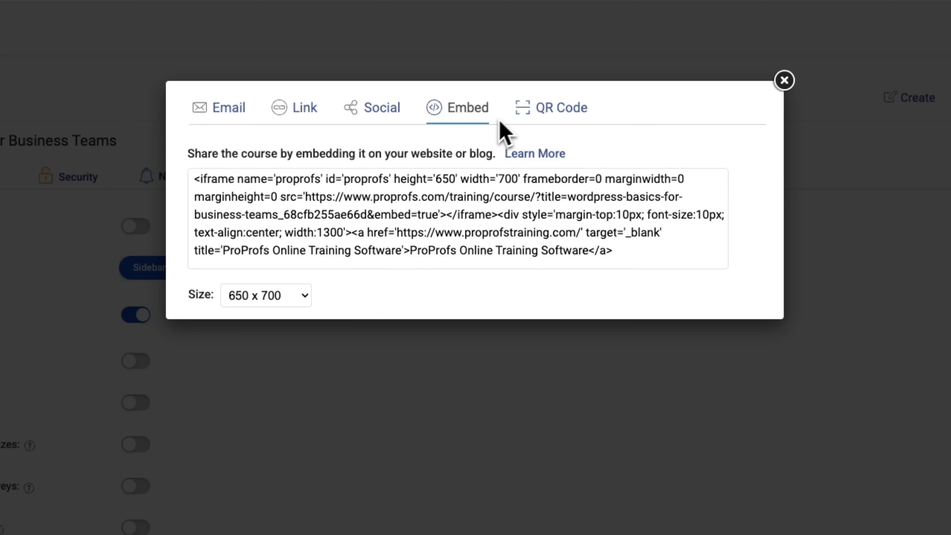
click(567, 114)
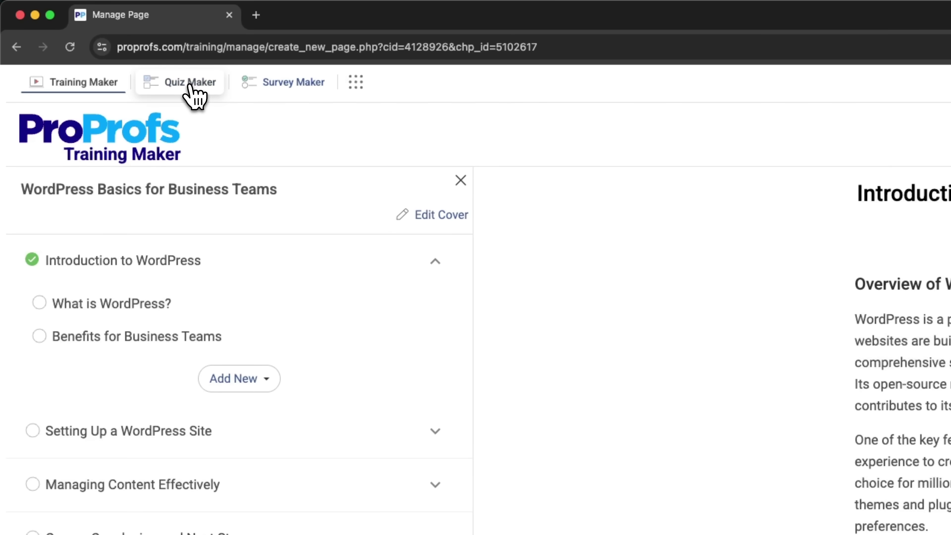
Have Quiz Maker's AI generate eight WordPress multiple-choice questions from a pasted prompt, then review them.
click(96, 48)
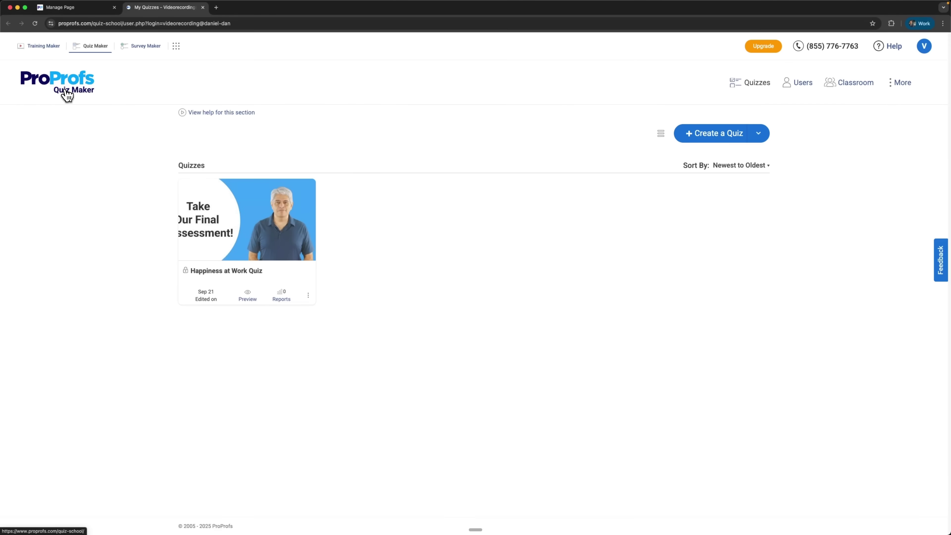
click(722, 135)
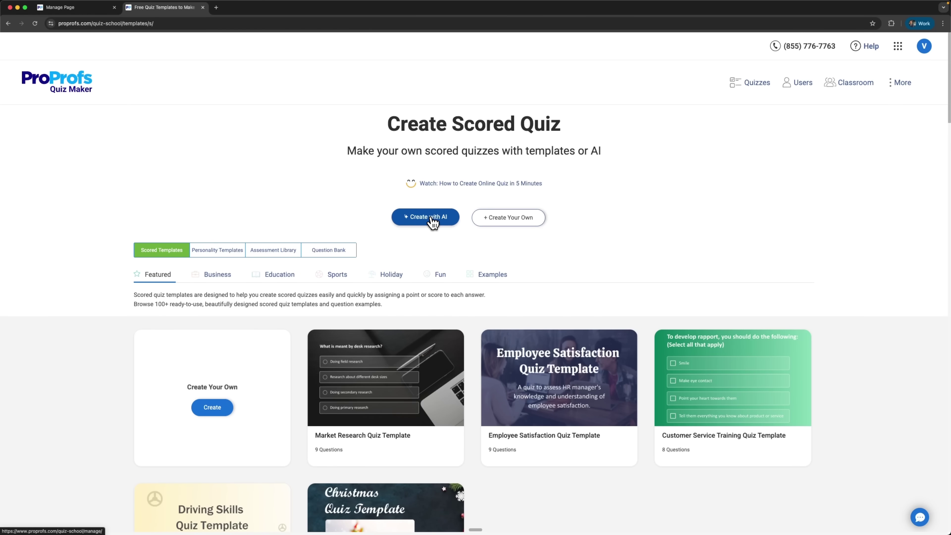
click(433, 221)
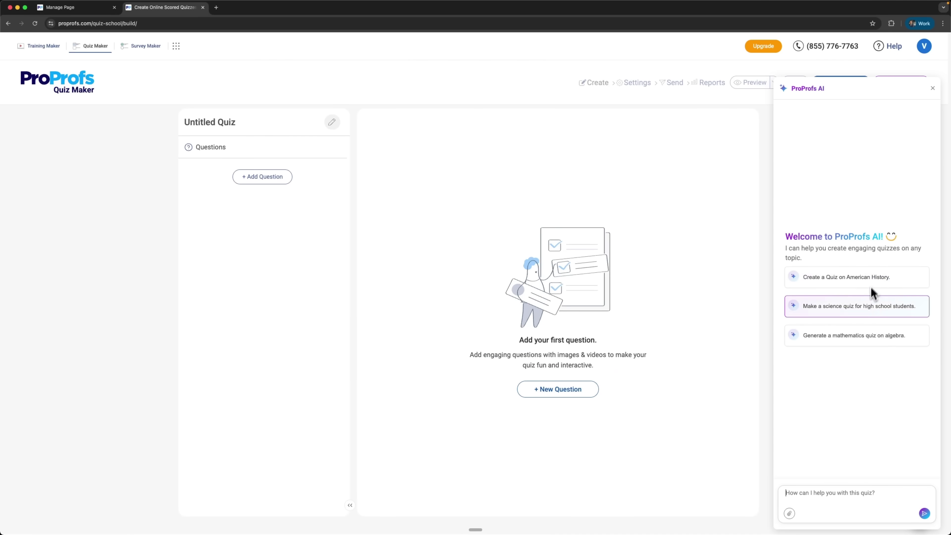
text(Create a comprehensive assessment quiz covering WordPress basics including installation, themes, plugins, content management, categories, tags, and security best practices for business users.)
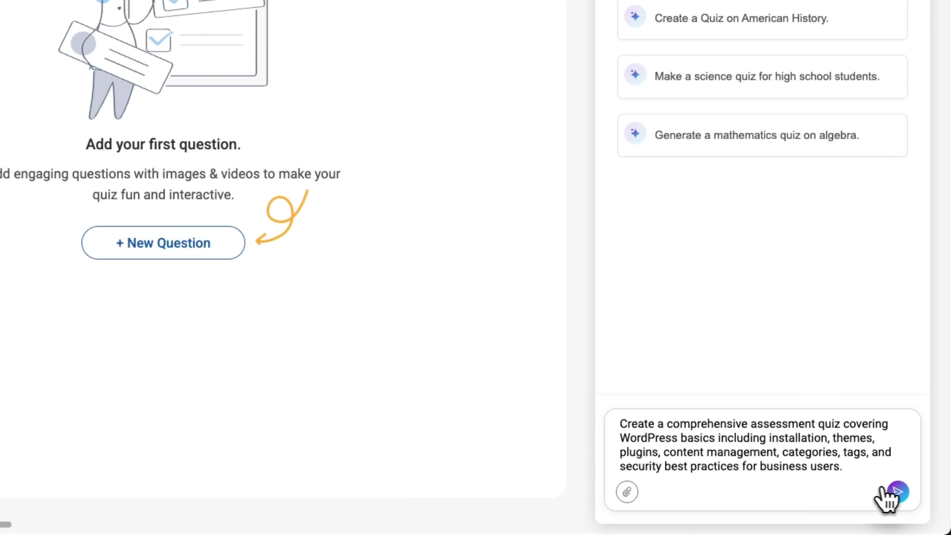
click(898, 491)
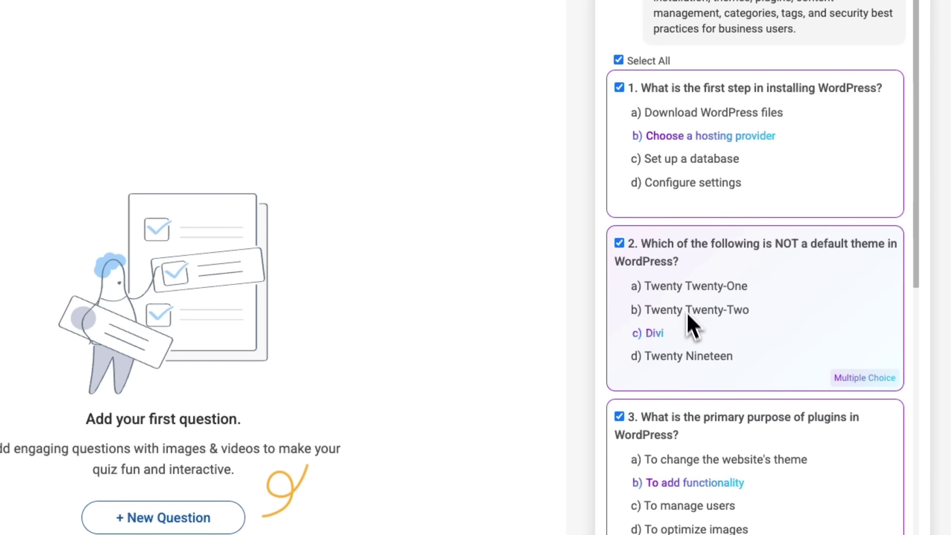
scroll(691, 338, down, 10)
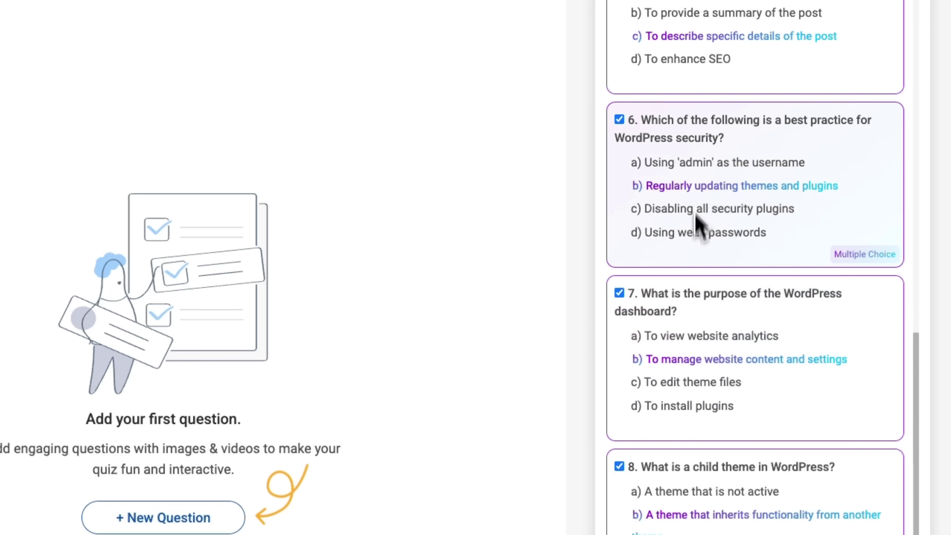
scroll(709, 411, down, 5)
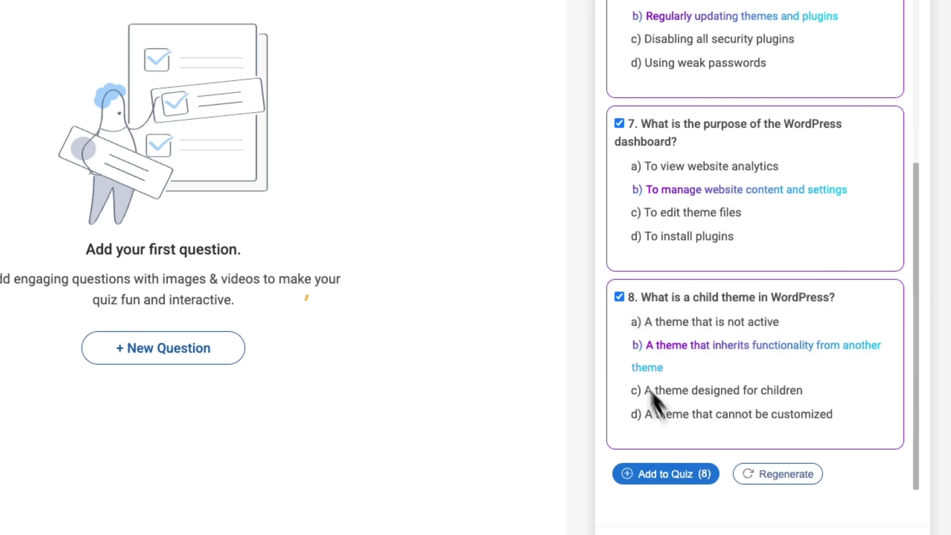
scroll(661, 375, down, 3)
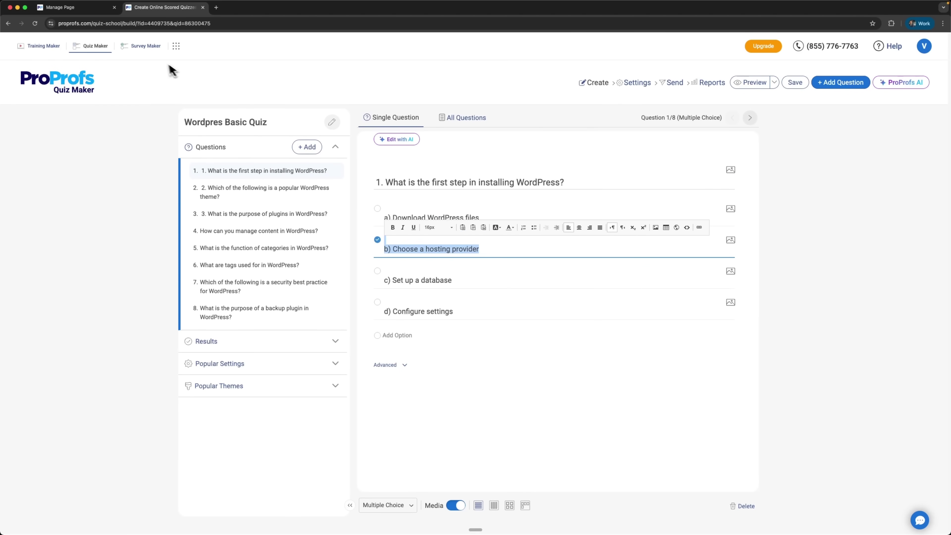
Attach the existing Wordpres Basic Quiz to the course's Untitled Quiz item.
click(75, 9)
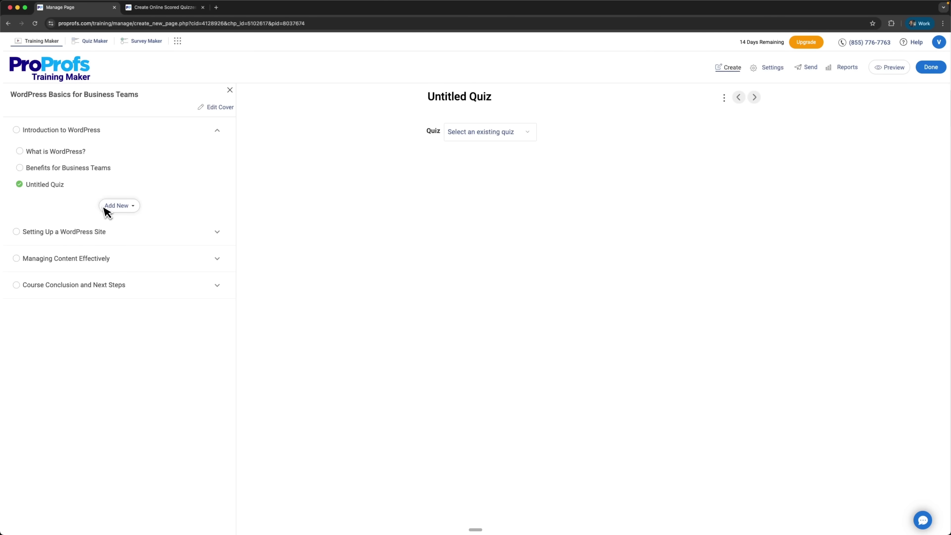
click(482, 133)
scroll(481, 224, down, 5)
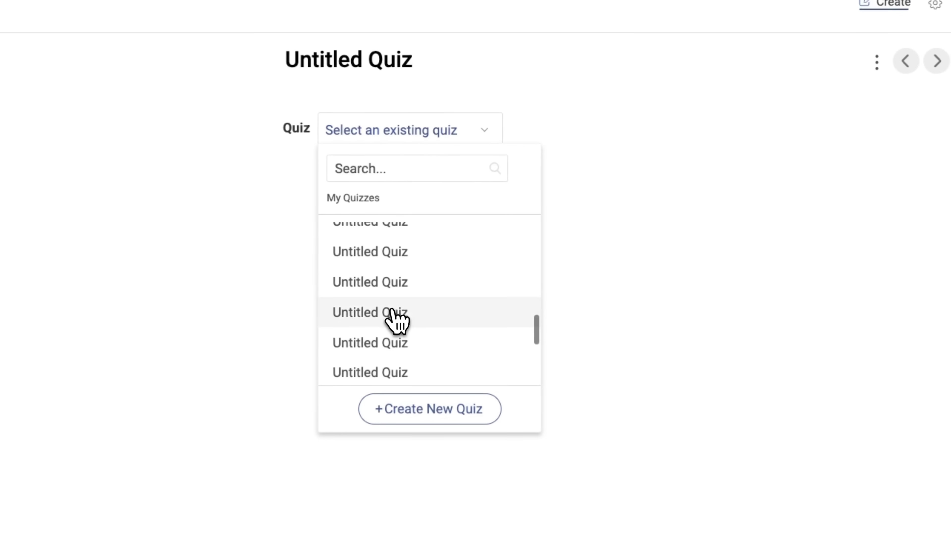
click(396, 319)
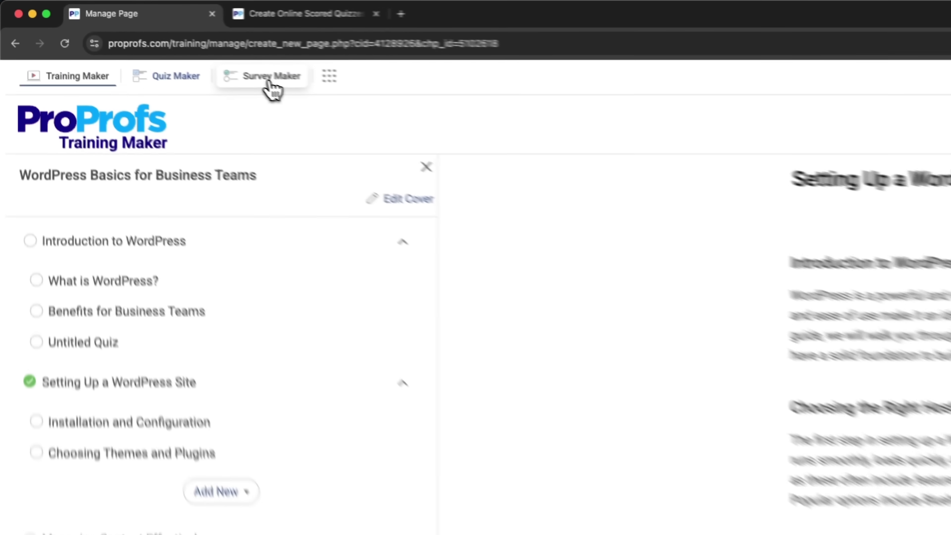
Open Survey Maker and start a new standard blank survey.
click(145, 41)
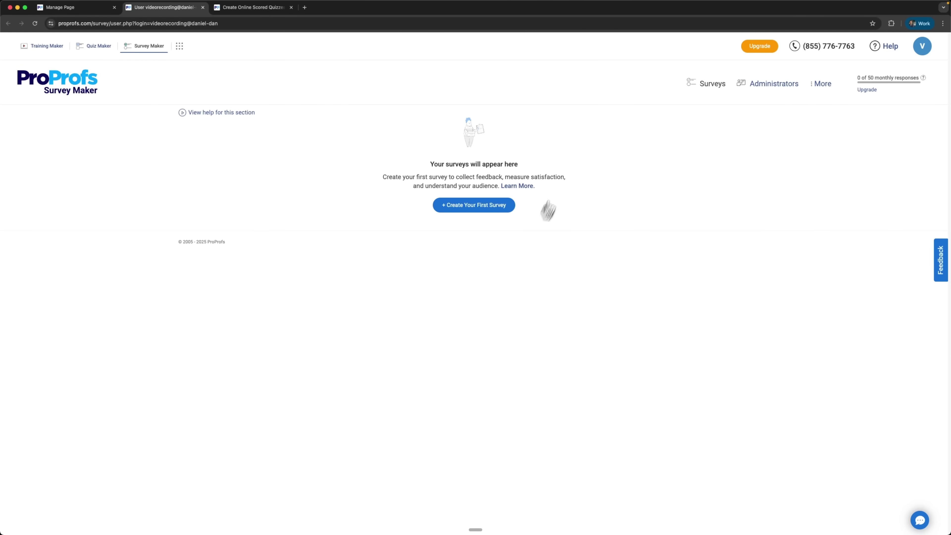
click(486, 212)
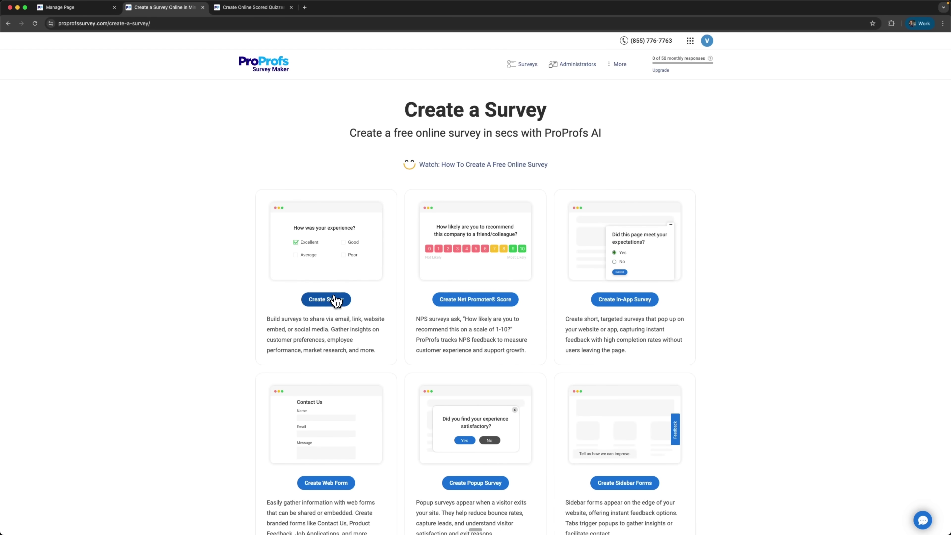
click(326, 300)
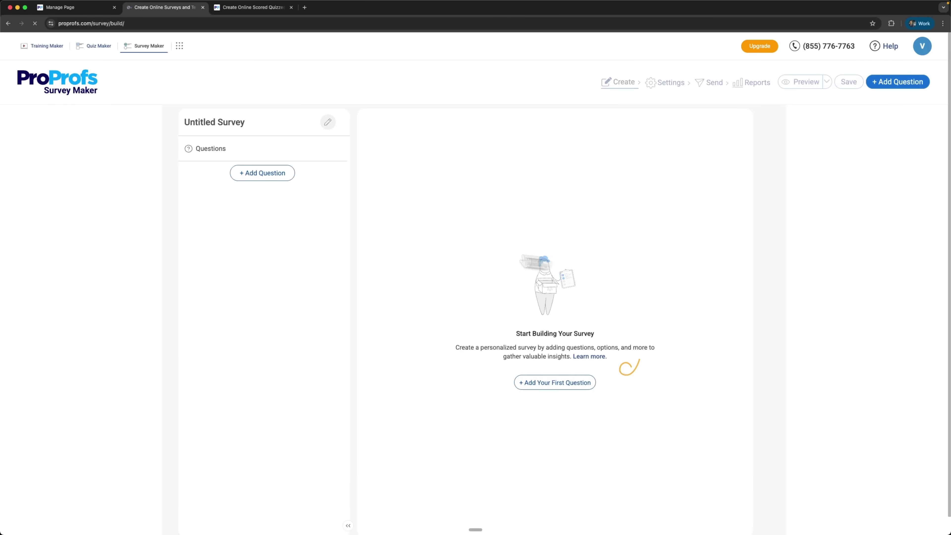
Start AI question generation with the pasted survey title and description.
click(262, 173)
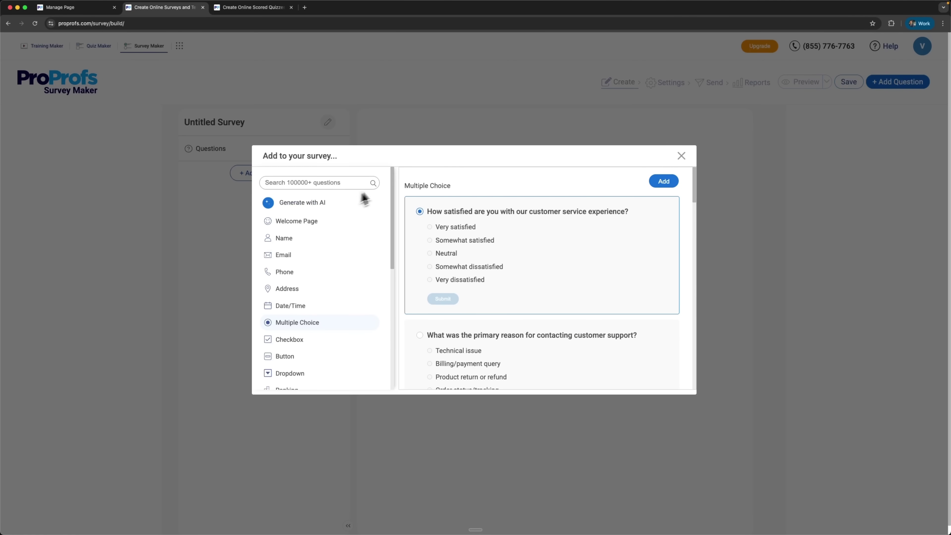
click(320, 203)
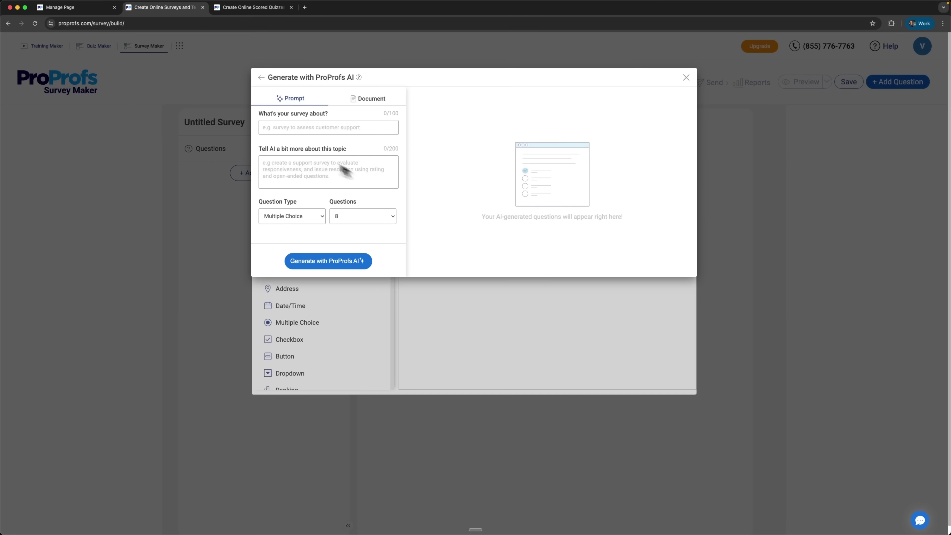
click(279, 130)
text(WordPress Training Course Feedback Survey)
click(322, 176)
text(Create a comprehensive feedback survey for employees who completed the WordPress Fundamentals training course. Include questions about course effectiveness, content quality, practical applicability, i)
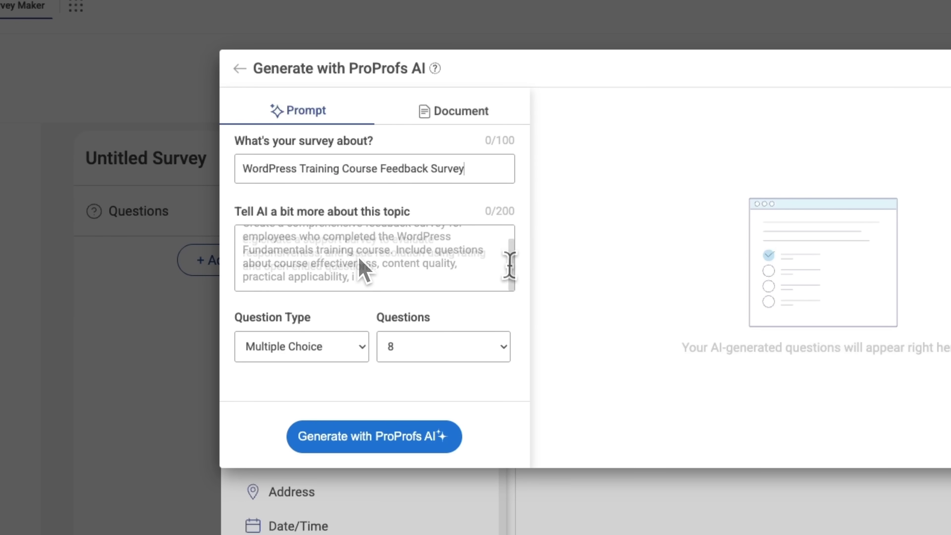
Generate 3 Multiple Choice questions with ProProfs AI and review question 3.
click(351, 358)
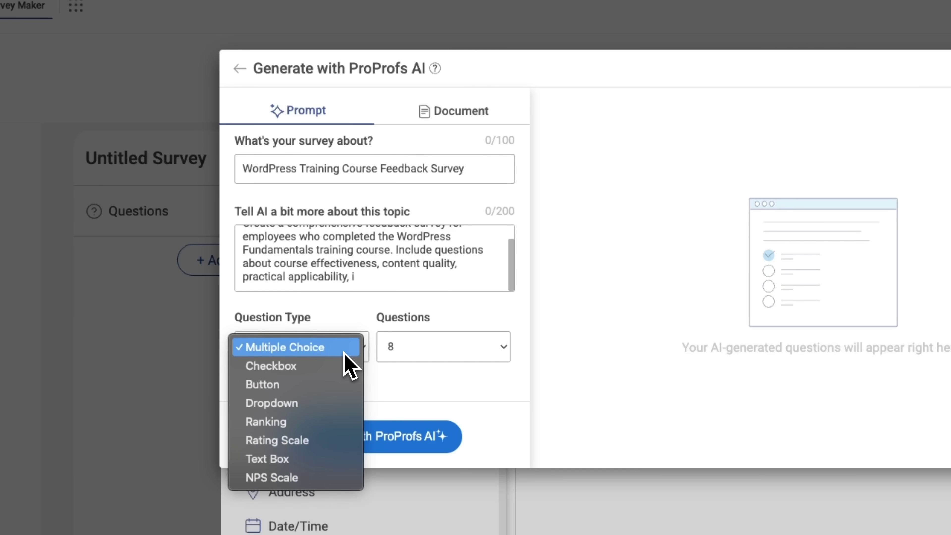
click(322, 346)
click(412, 352)
click(431, 267)
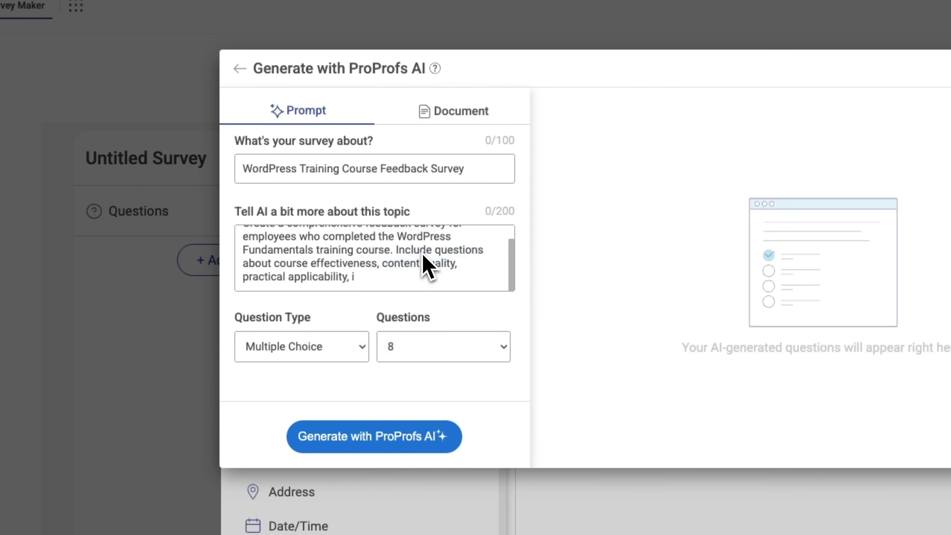
click(389, 436)
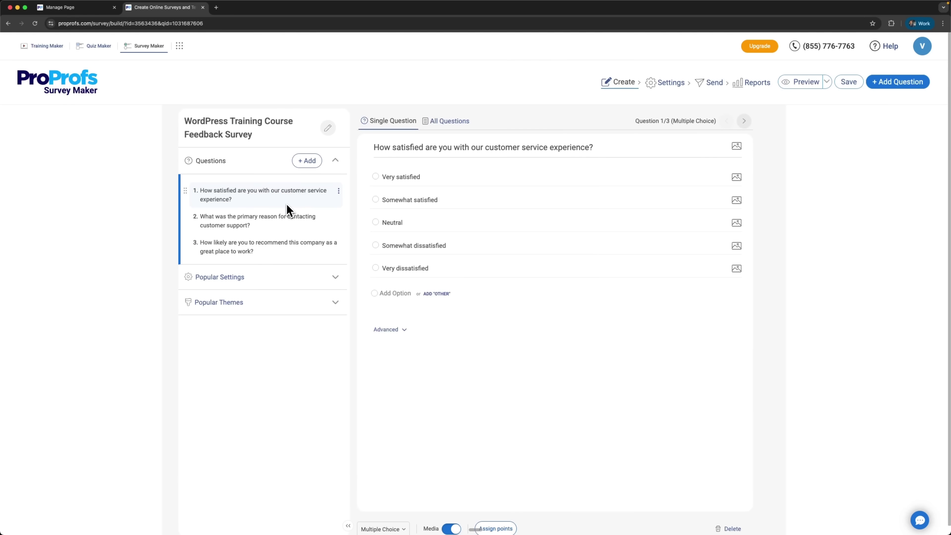
click(273, 248)
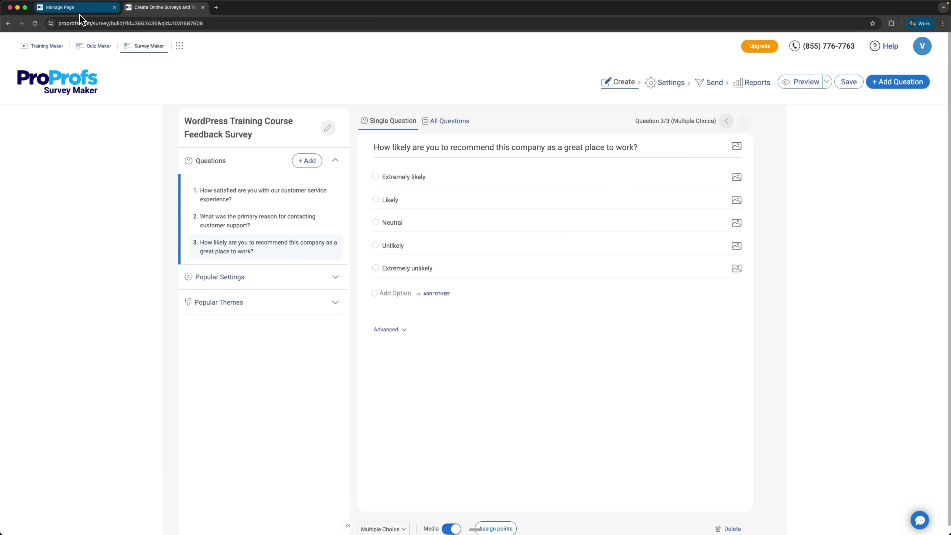
click(60, 7)
Add the WordPress Training Course Feedback Survey as a survey item in Course Conclusion and Next Steps, then click Done.
click(120, 329)
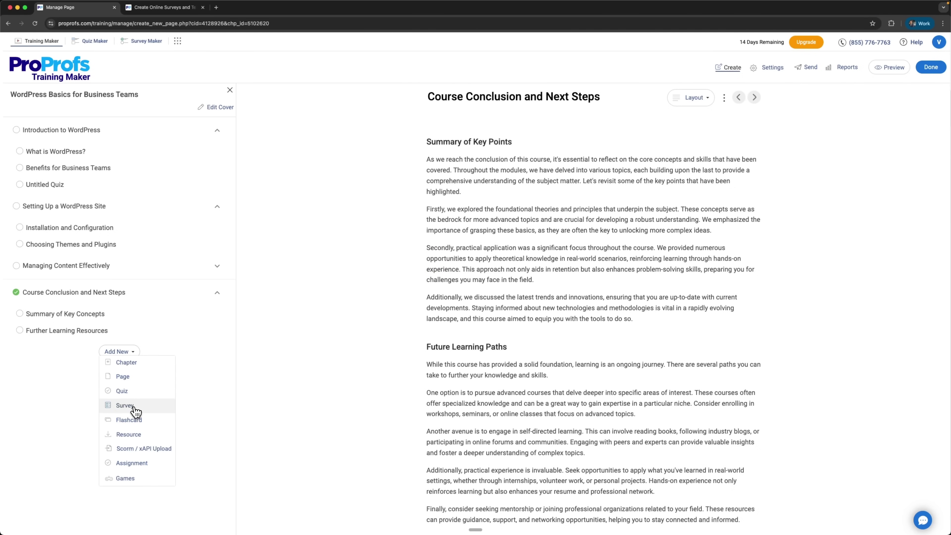
click(134, 408)
click(487, 135)
click(481, 187)
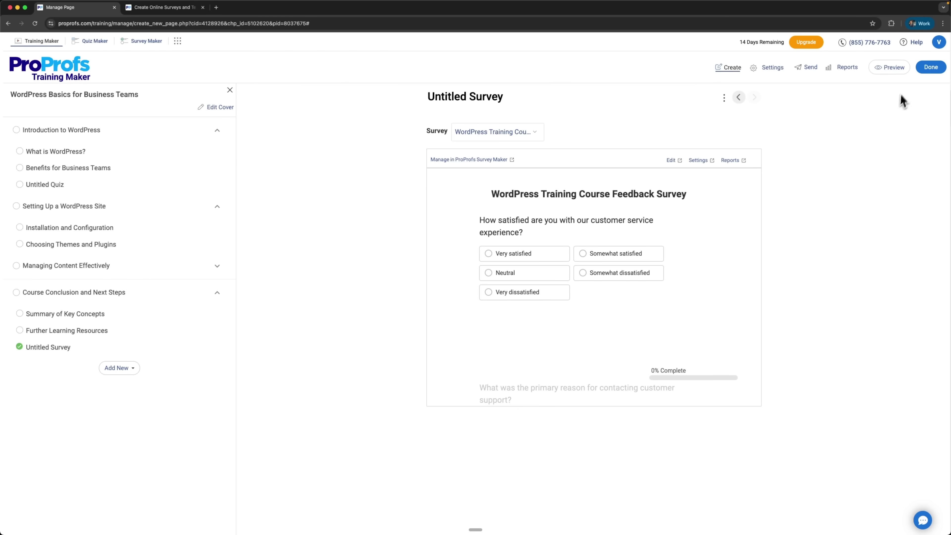
click(929, 68)
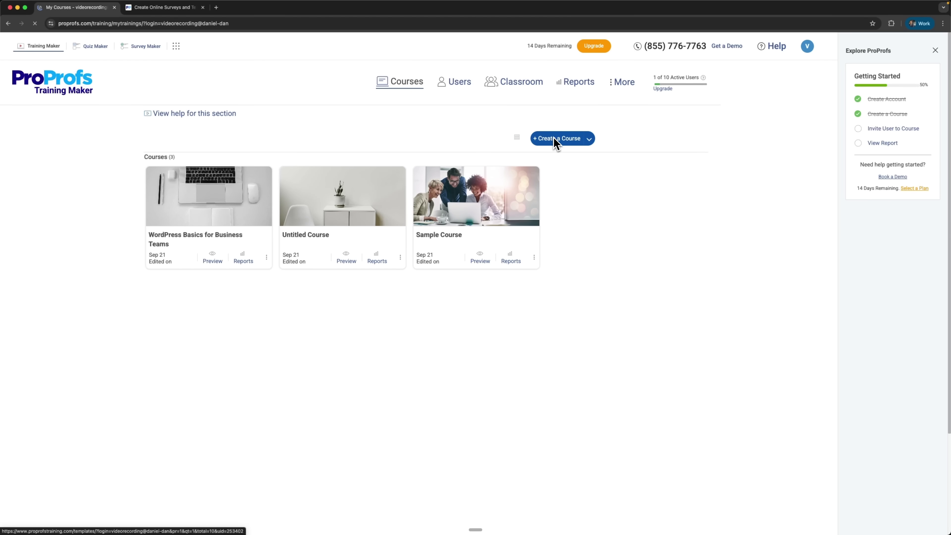
mouse_move(233, 261)
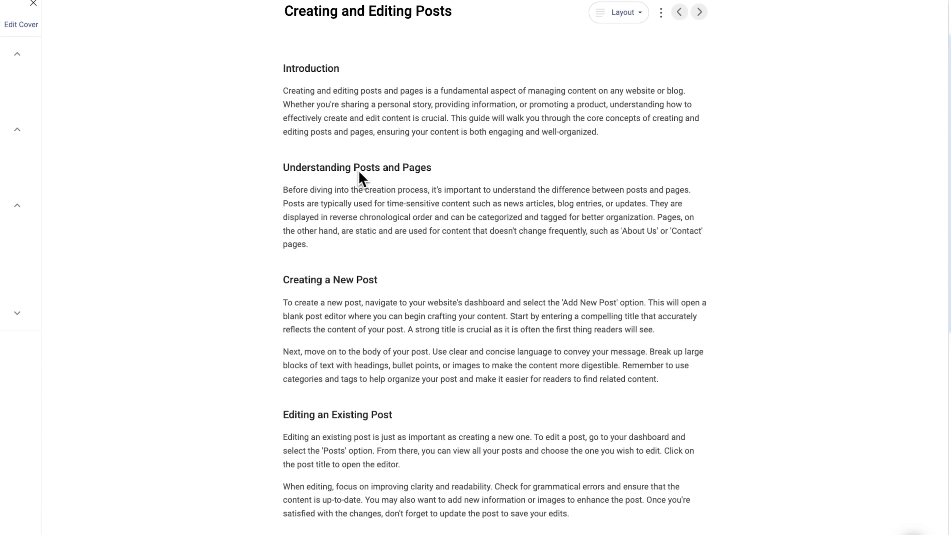
scroll(466, 258, down, 3)
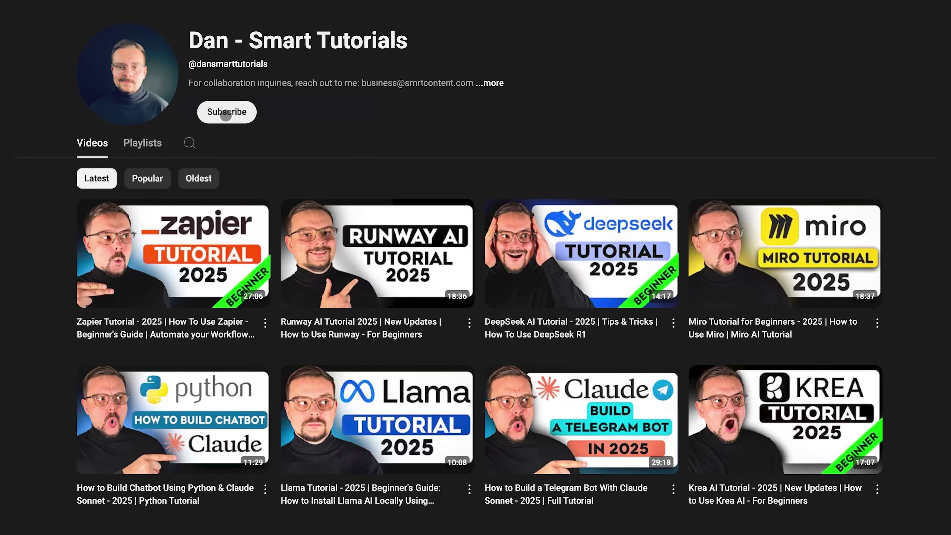
Subscribe to the tutorial channel and switch its bell notifications to All.
click(224, 113)
click(266, 115)
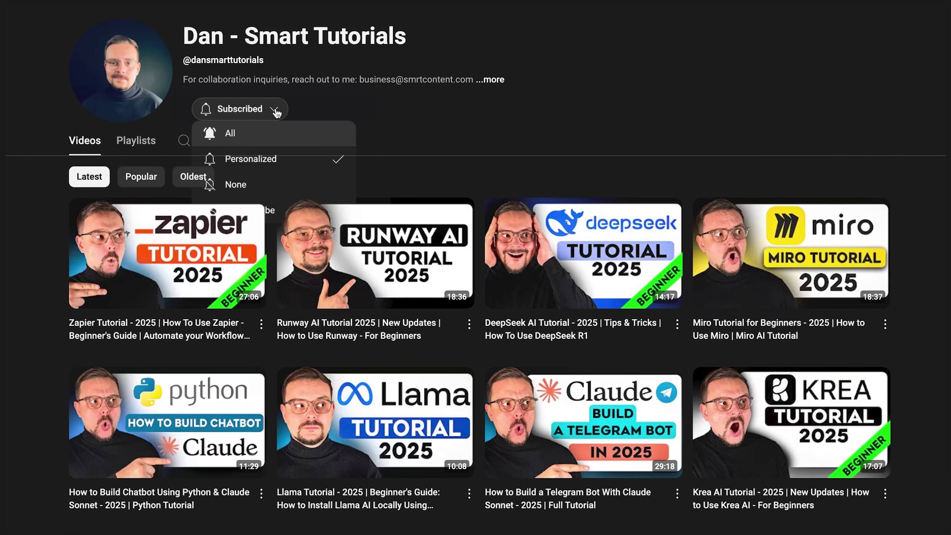
click(227, 133)
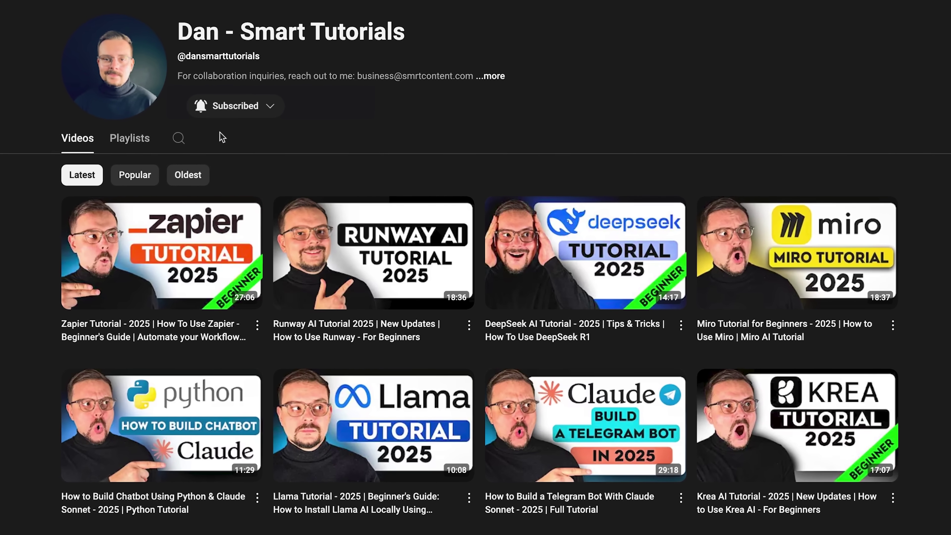